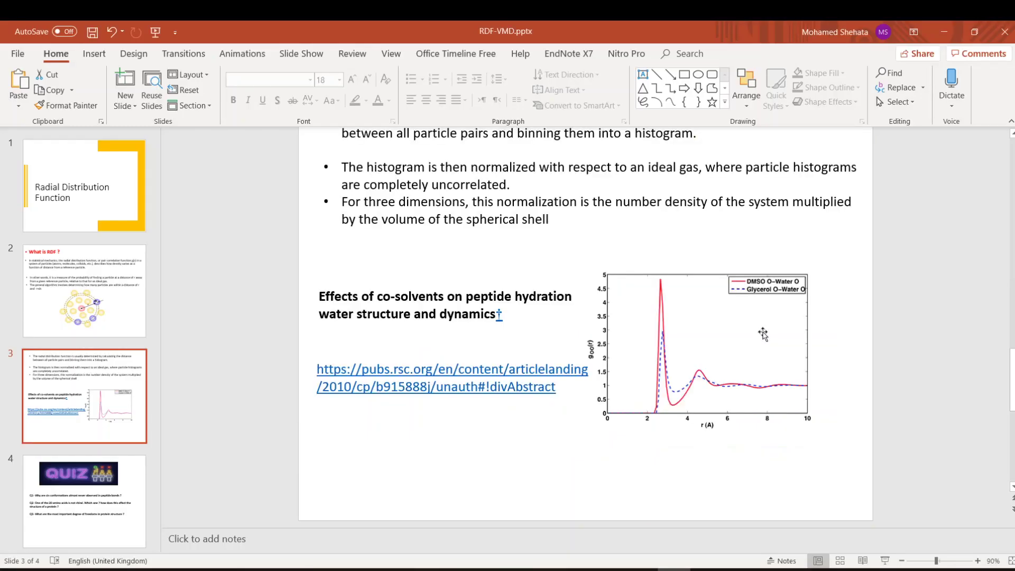
- Switch to New folder (2) in File Explorer and open water--closed.psf in VMD
left_click(114, 569)
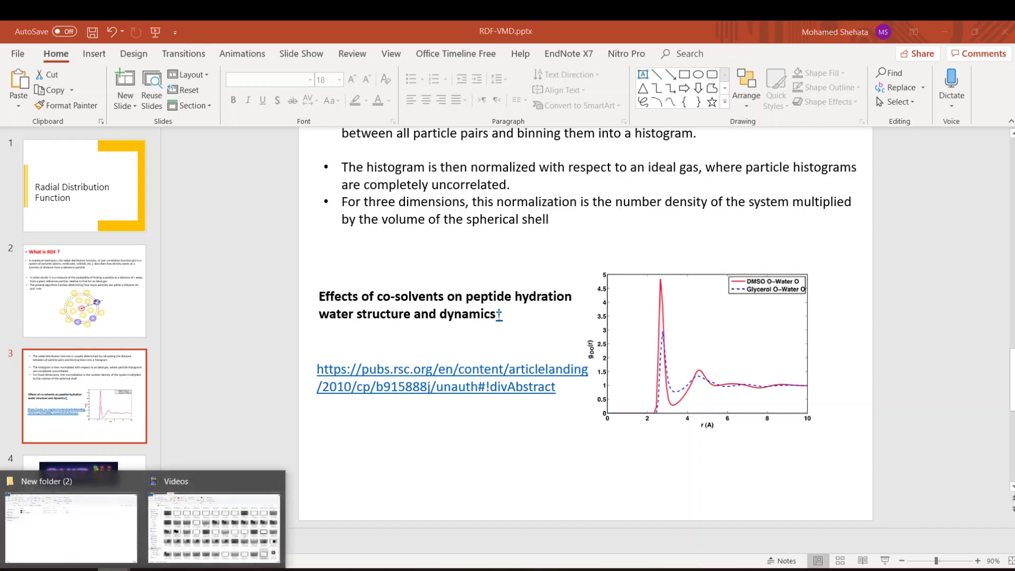
left_click(72, 525)
left_click_drag(286, 301, 398, 295)
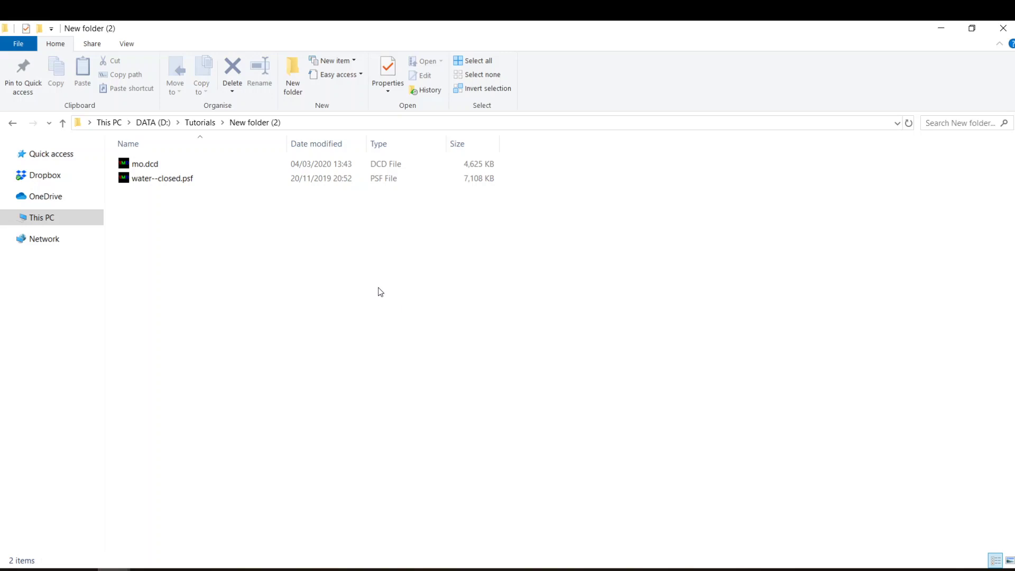
double_click(178, 181)
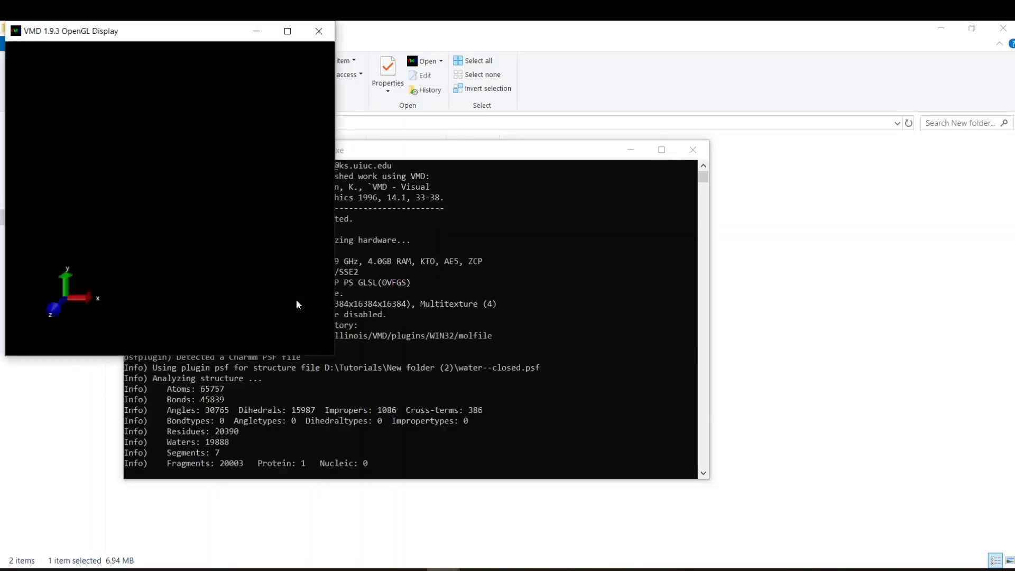
left_click_drag(110, 371, 466, 219)
- Load the trajectory file mo.dcd into the existing water--closed.psf molecule
left_click(376, 237)
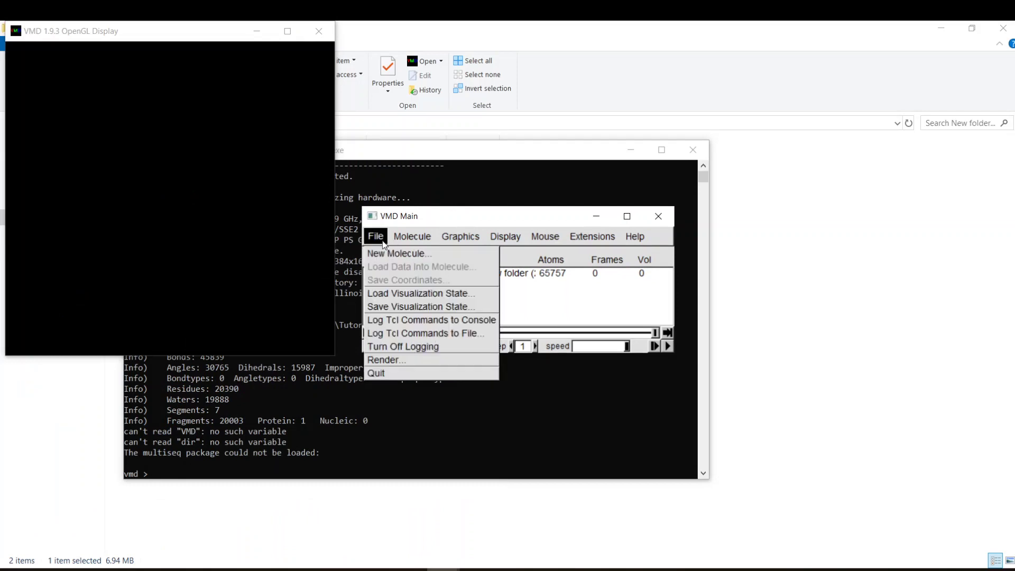
left_click(396, 253)
left_click(730, 52)
left_click(729, 64)
left_click(860, 73)
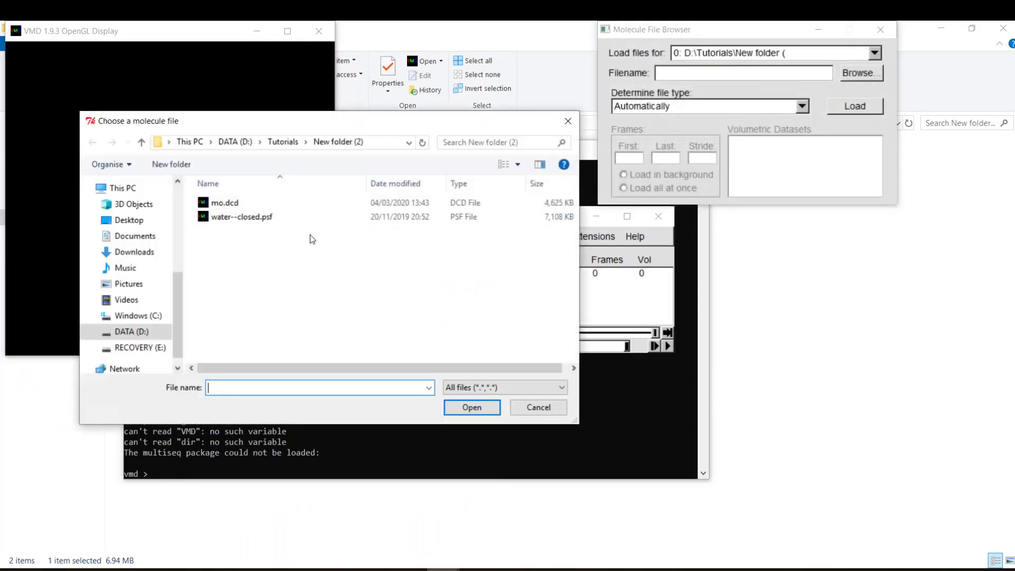
double_click(318, 202)
left_click(841, 108)
- Examine the loaded system from several angles and distances, including the protein inside the water box
left_click_drag(275, 175, 175, 260)
left_click(655, 346)
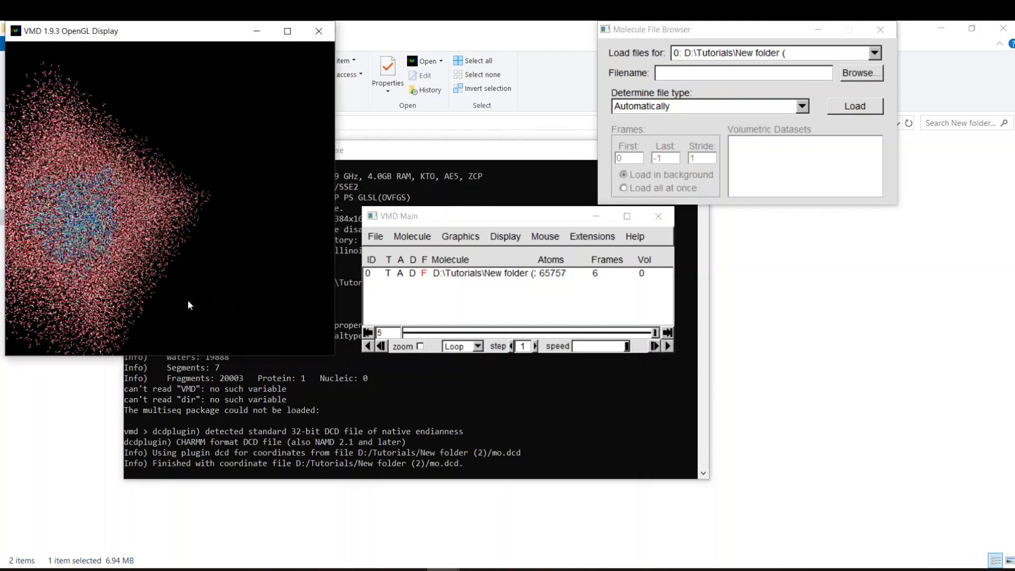
left_click_drag(156, 268, 217, 230)
scroll(197, 227, "down", 3)
scroll(180, 238, "up", 8)
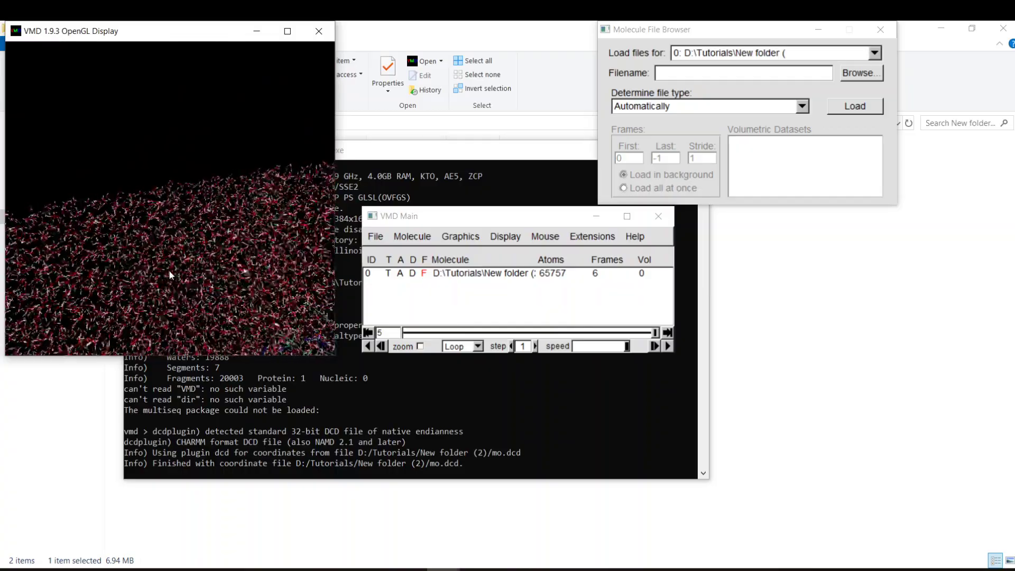
scroll(169, 242, "down", 5)
left_click_drag(204, 191, 170, 226)
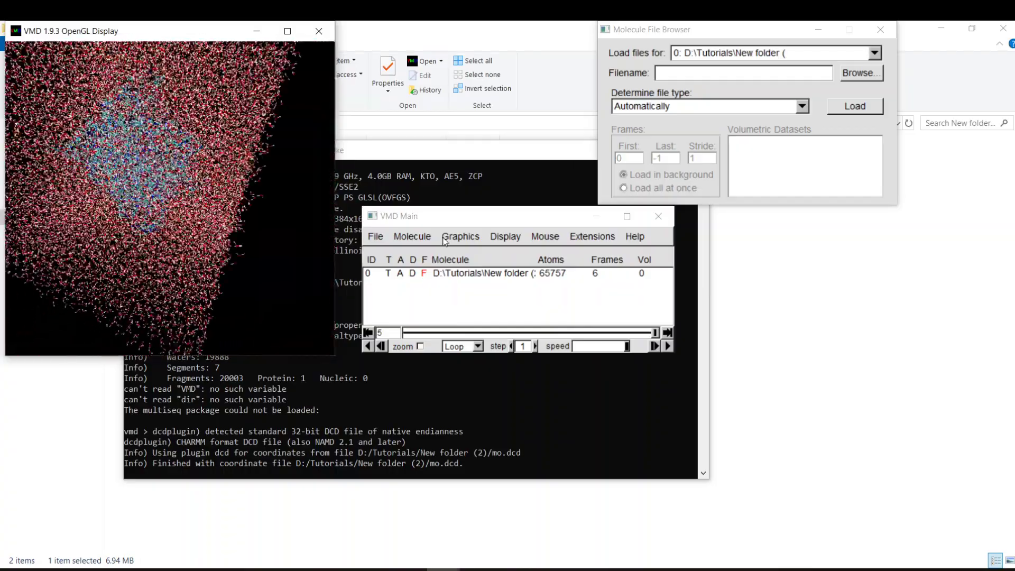
- Open the Radial Pair Distribution Function g(r) analysis tool and choose water--closed.psf as the molecule to use
left_click_drag(447, 221, 390, 215)
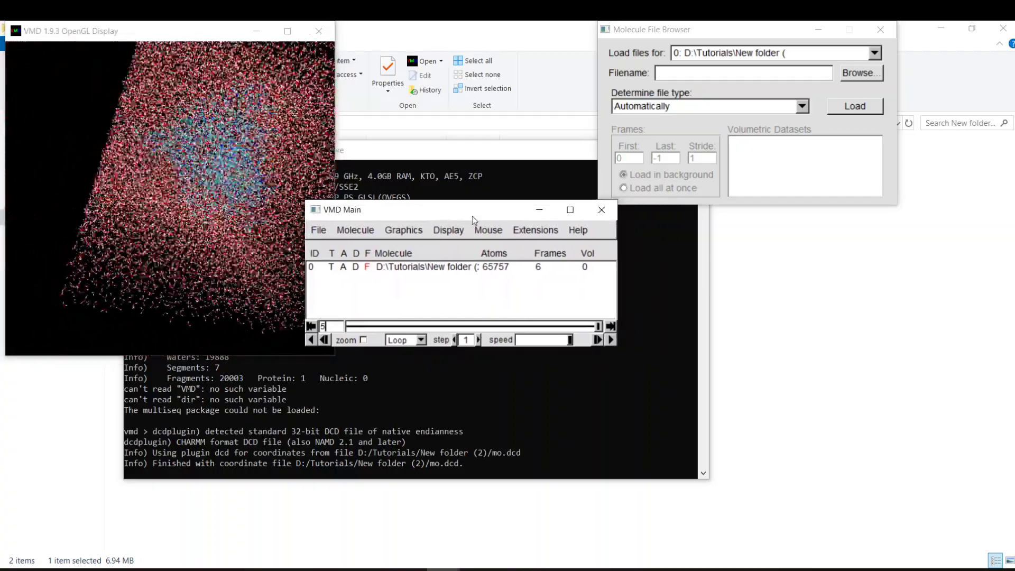
left_click(518, 231)
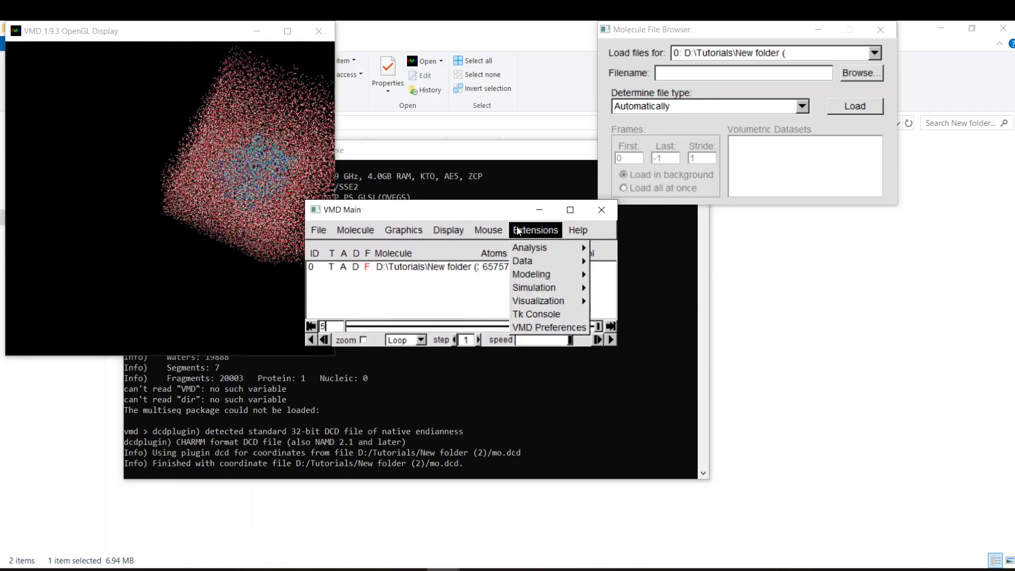
mouse_move(532, 247)
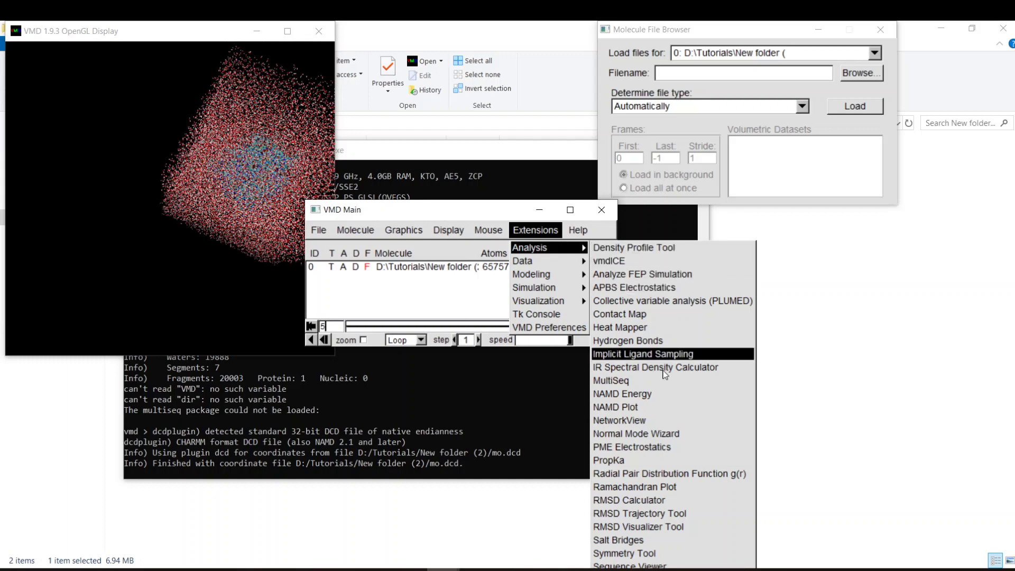
left_click(667, 475)
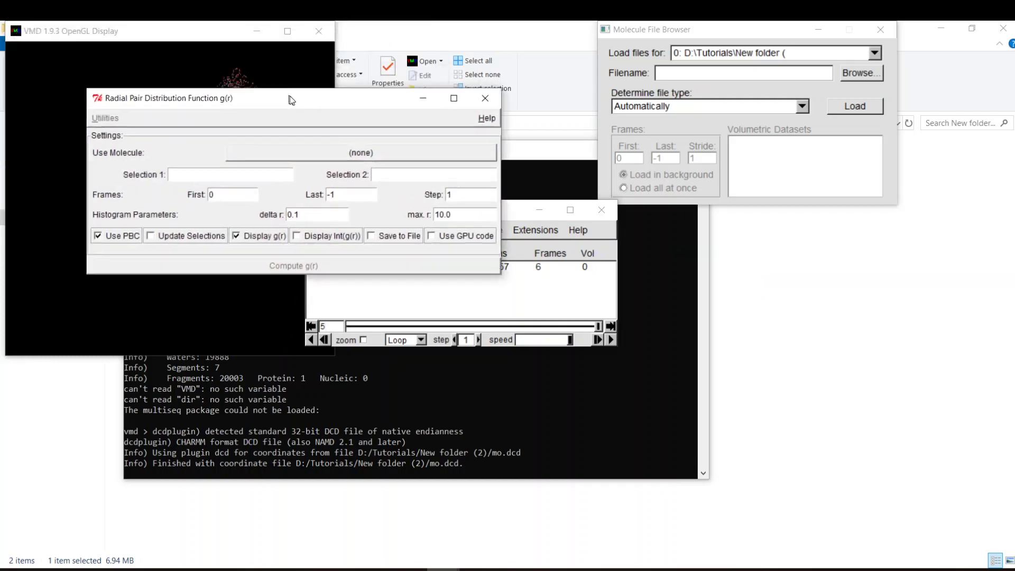
left_click_drag(291, 99, 395, 102)
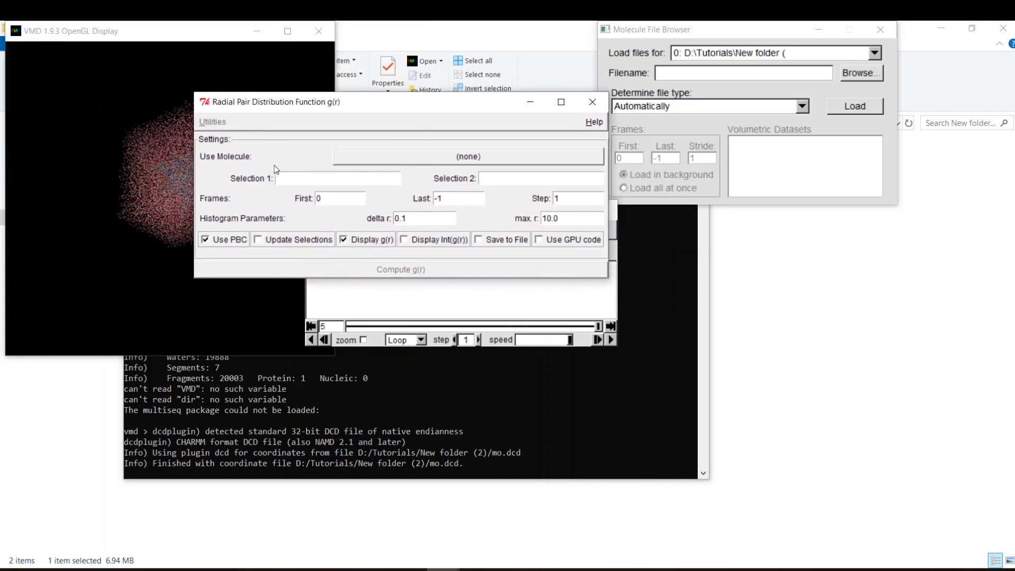
left_click(356, 157)
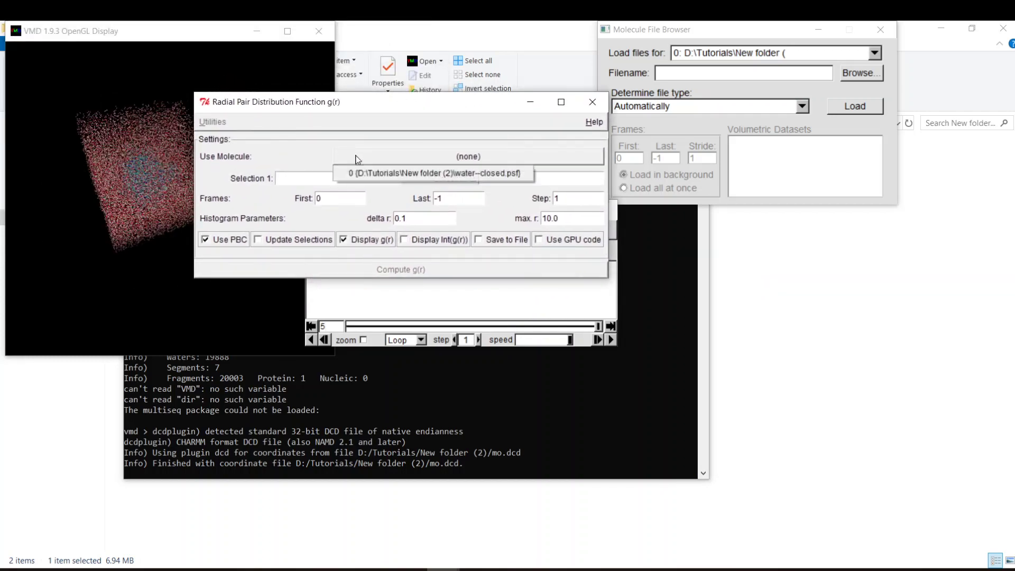
left_click(355, 173)
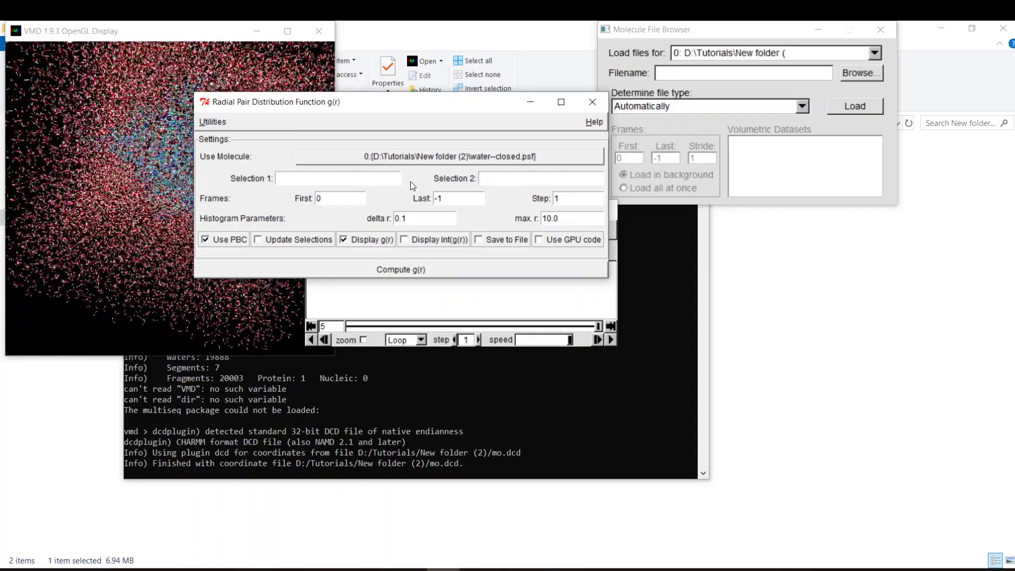
- Set Selection 1 to protein and Selection 2 to water for the radial distribution calculation
left_click(328, 180)
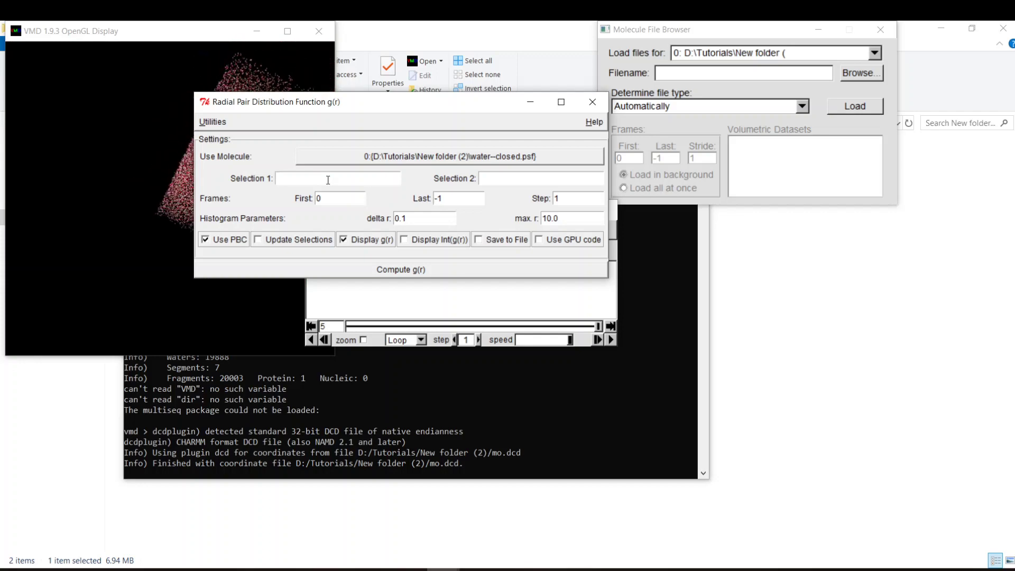
type("protein")
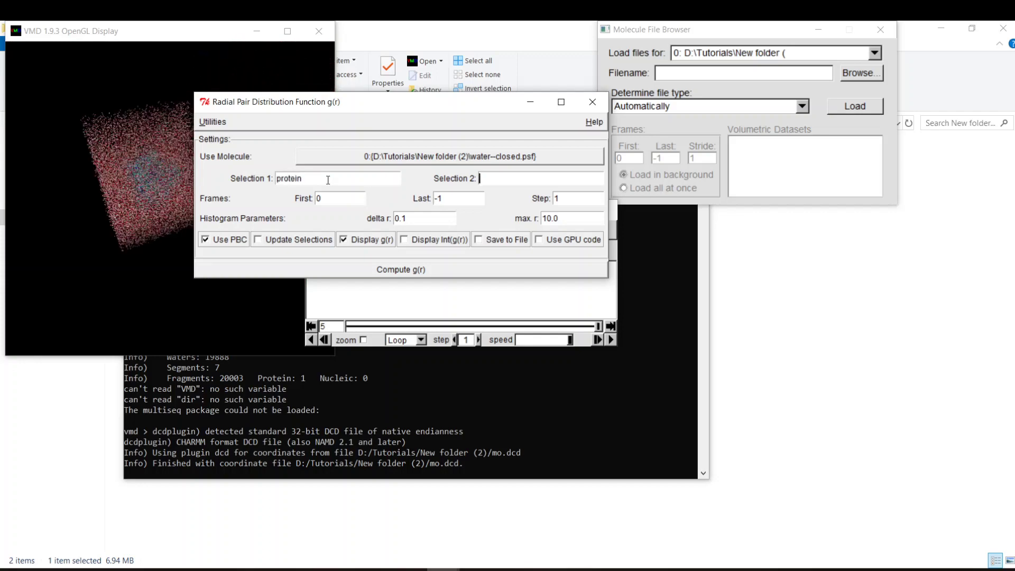
type("water")
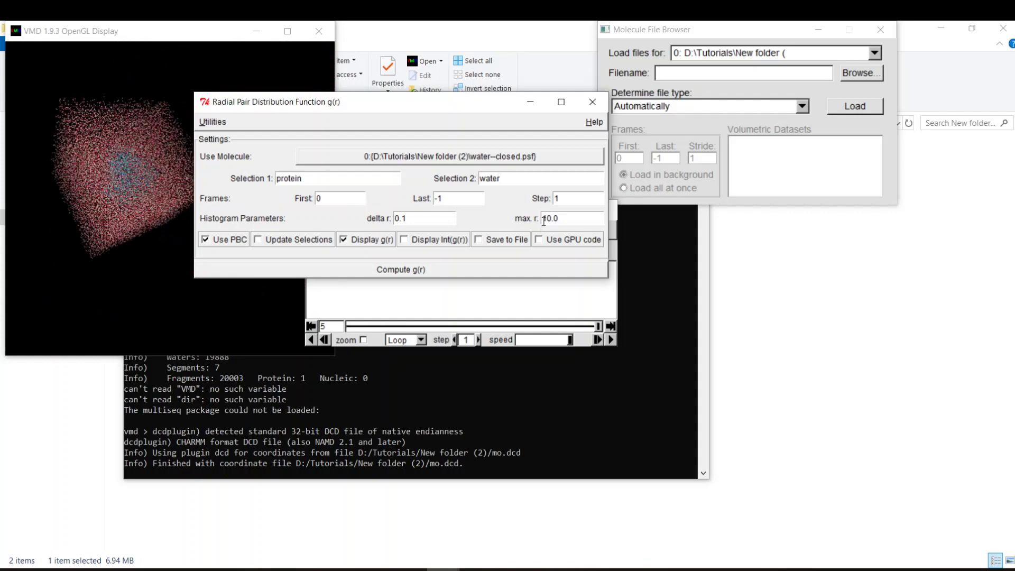
double_click(563, 218)
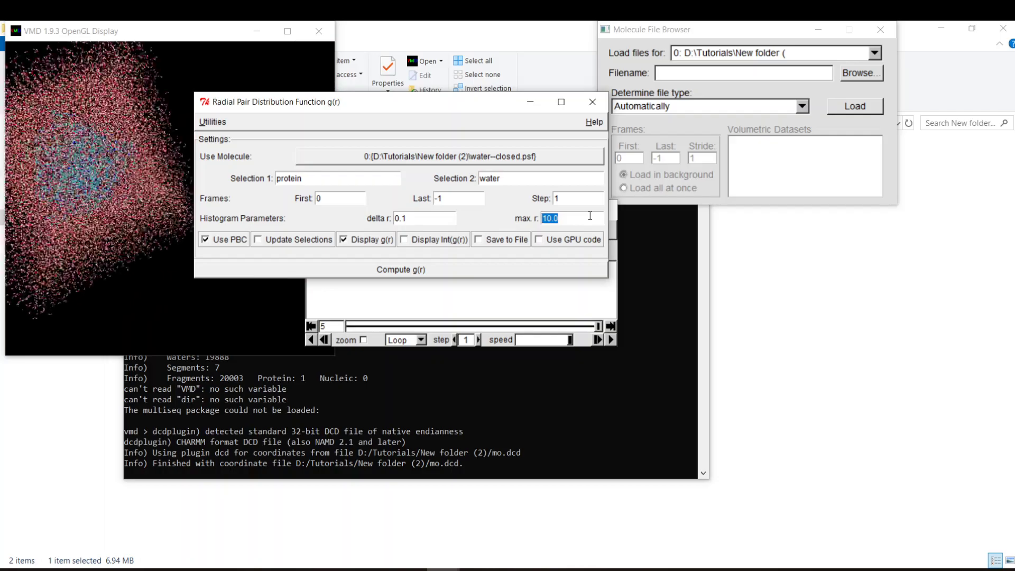
left_click(413, 218)
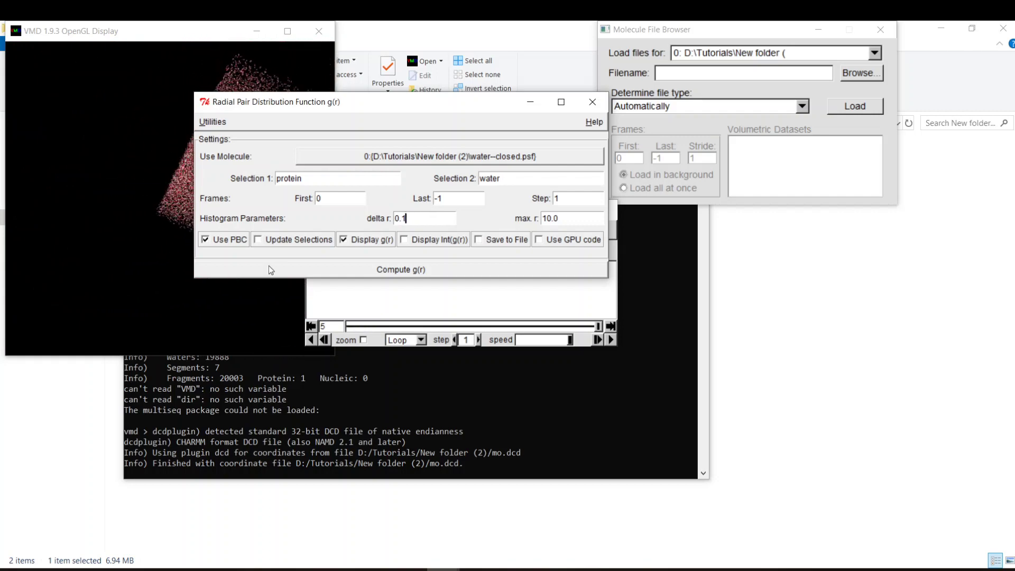
- Compute g(r) with Display g(r) turned off and Save to File turned on, and dismiss the completion dialog
left_click(343, 239)
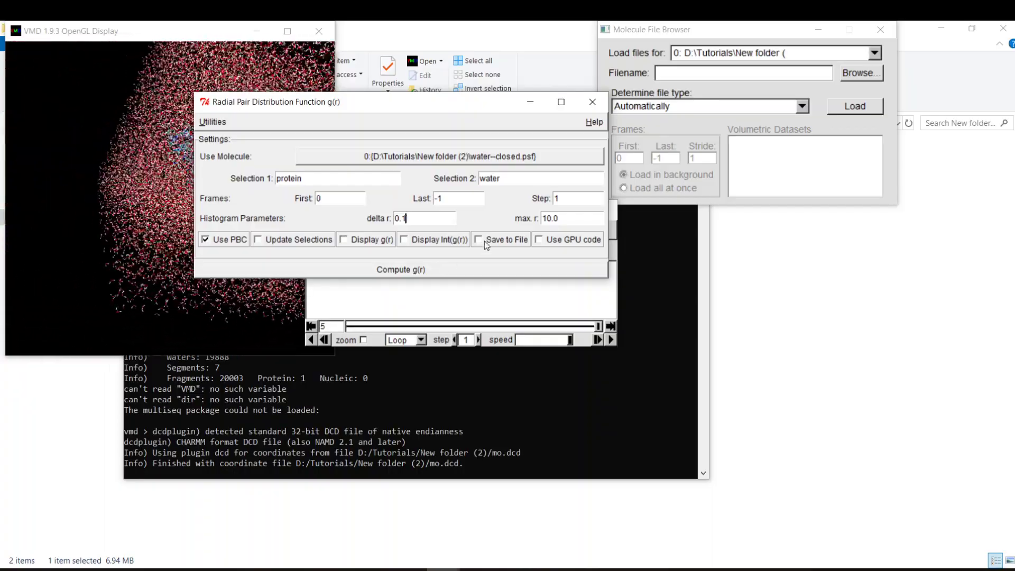
left_click(485, 240)
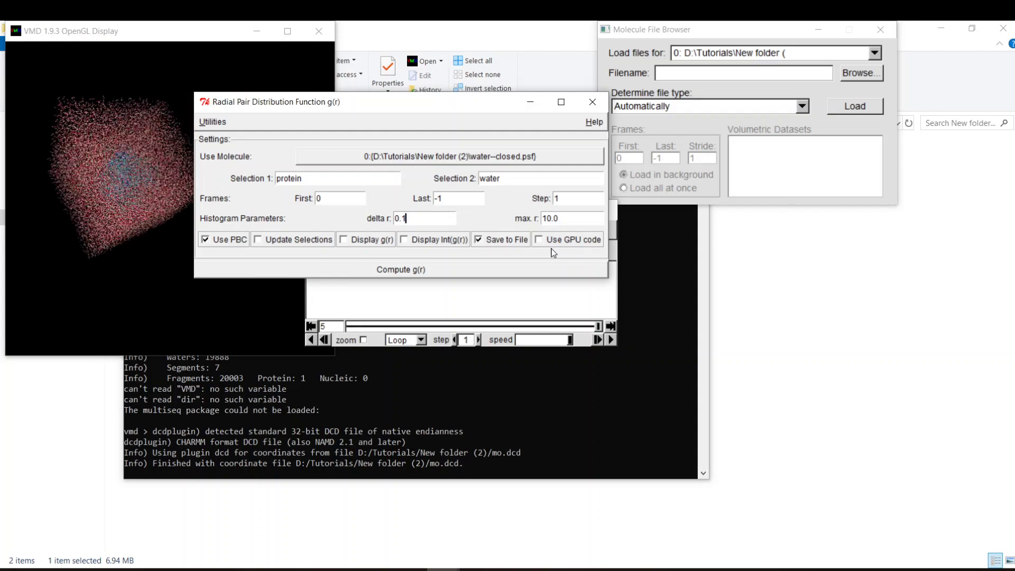
left_click(422, 270)
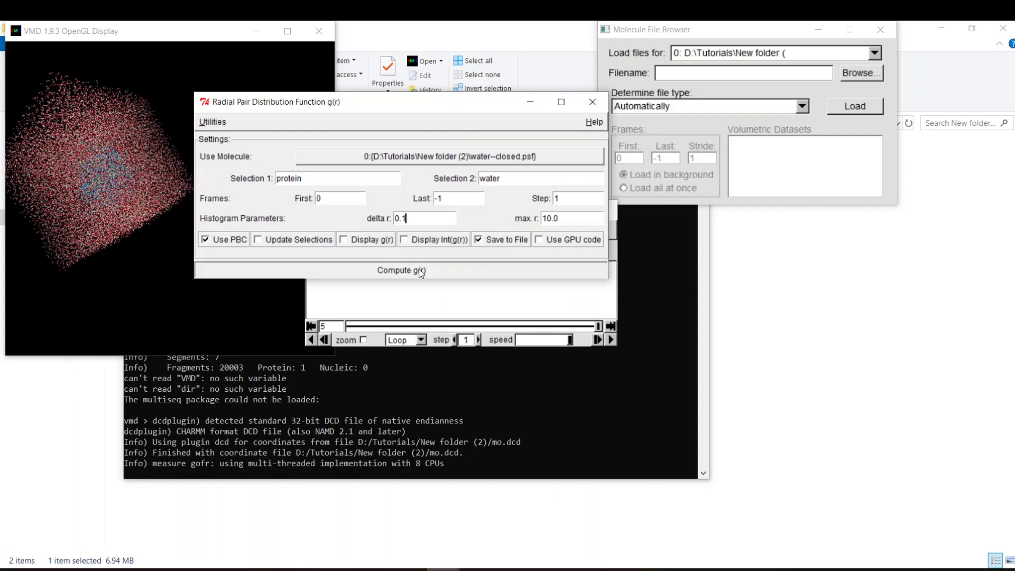
left_click(366, 439)
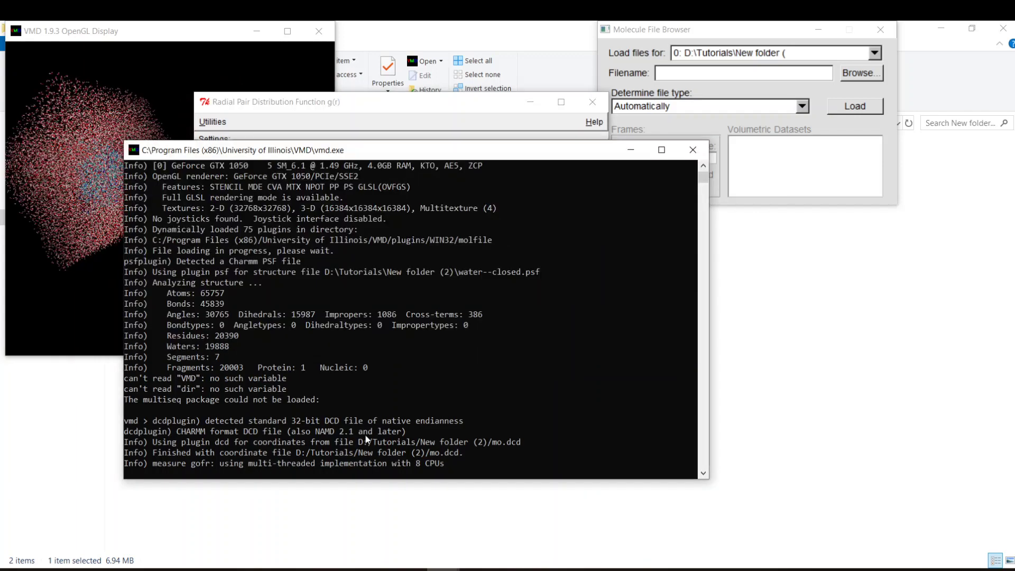
left_click_drag(479, 153, 423, 357)
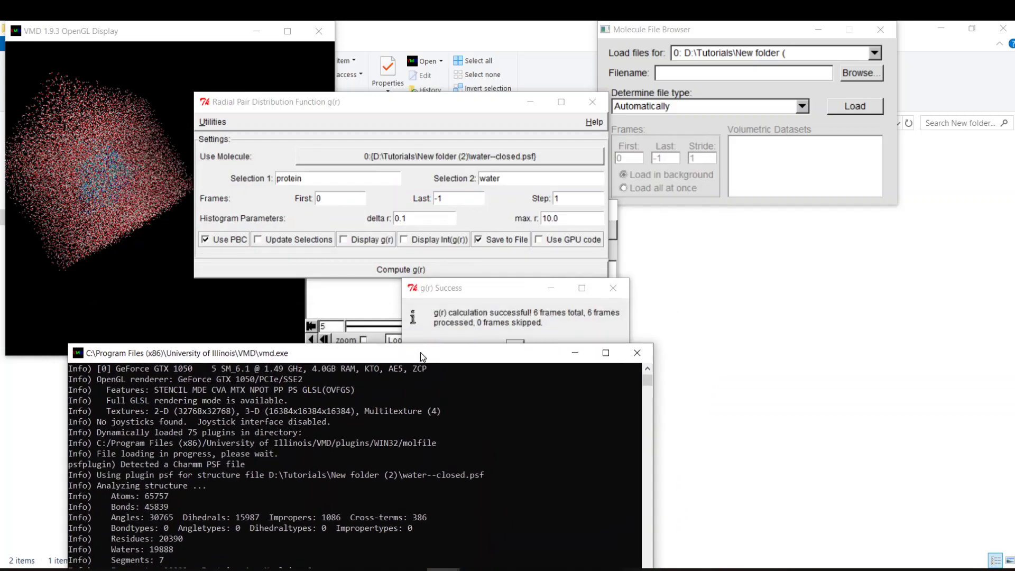
left_click(446, 305)
key("Return")
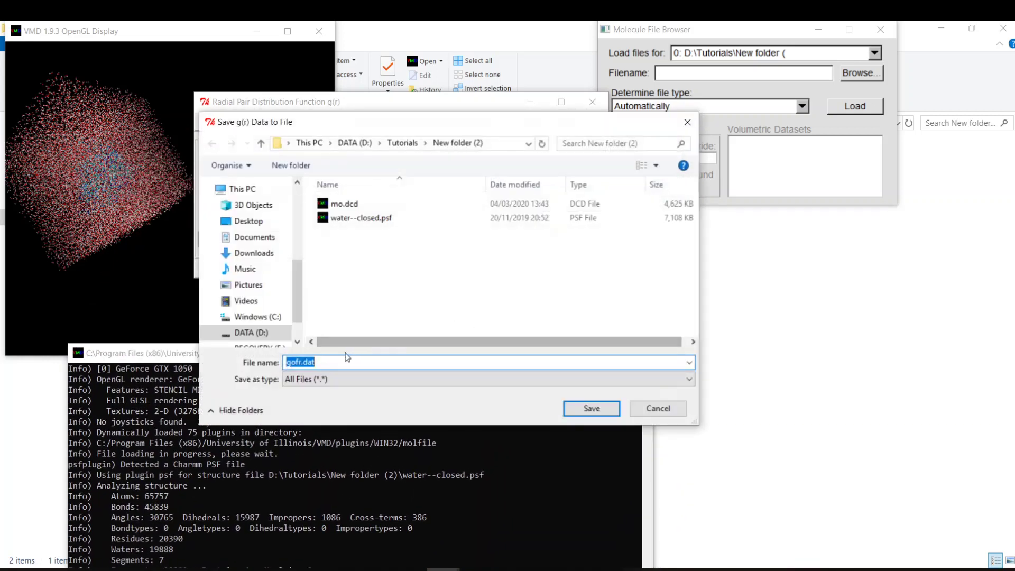
- Save the g(r) data in New folder (2) as rdf-protein-water.dat
left_click(301, 364)
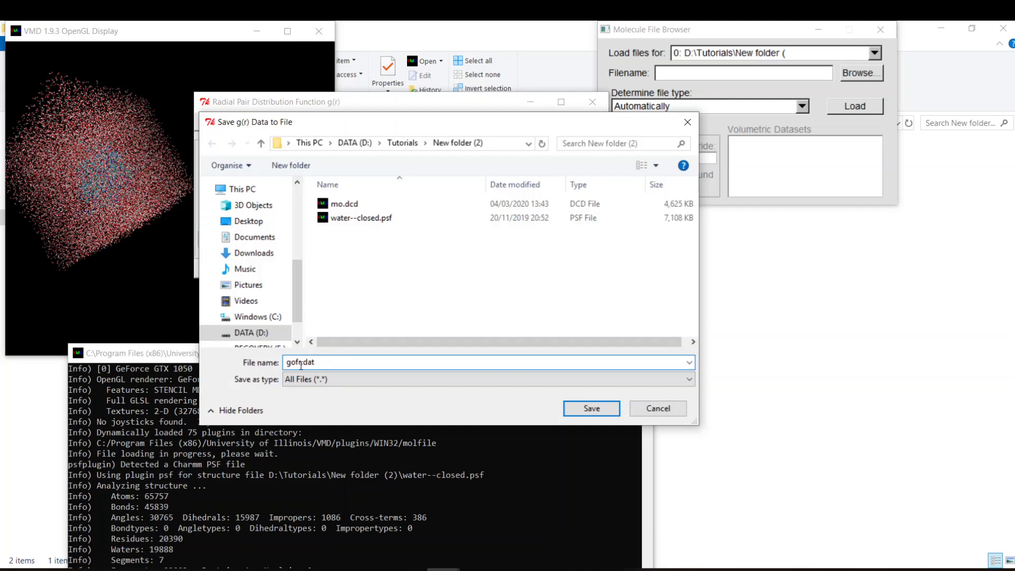
key("BackSpace")
key("BackSpace")
key("BackSpace")
key("BackSpace")
type("rdf-protein-w")
key("Return")
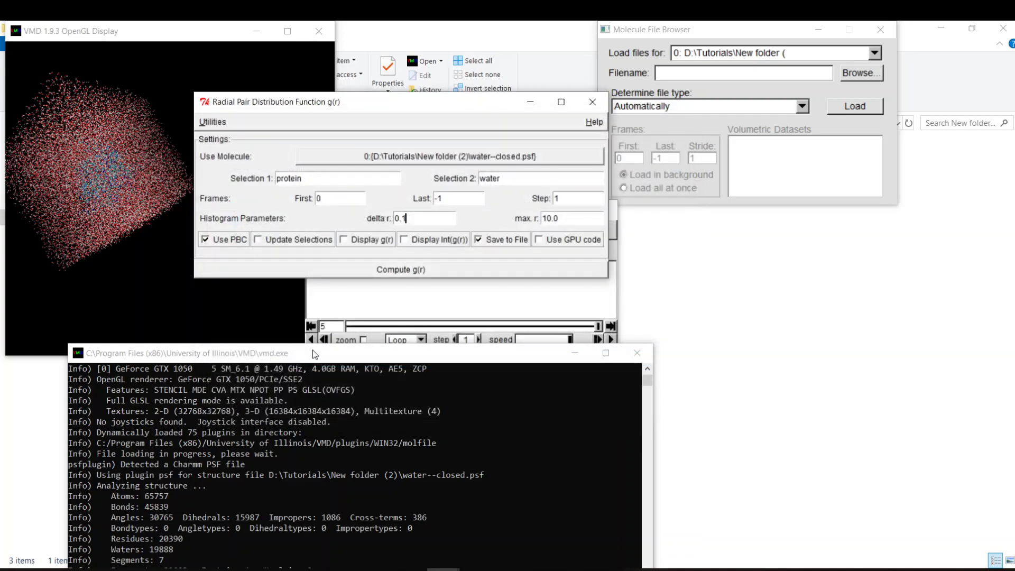
- Open rdf-protein-water.dat from File Explorer and look through its data columns in Notepad++
key("alt+Tab")
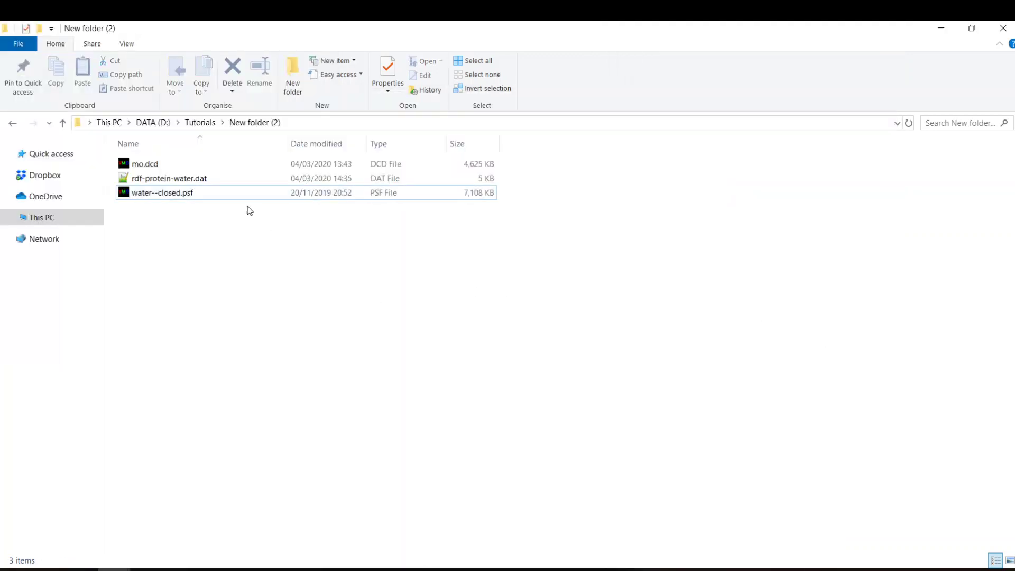
double_click(176, 179)
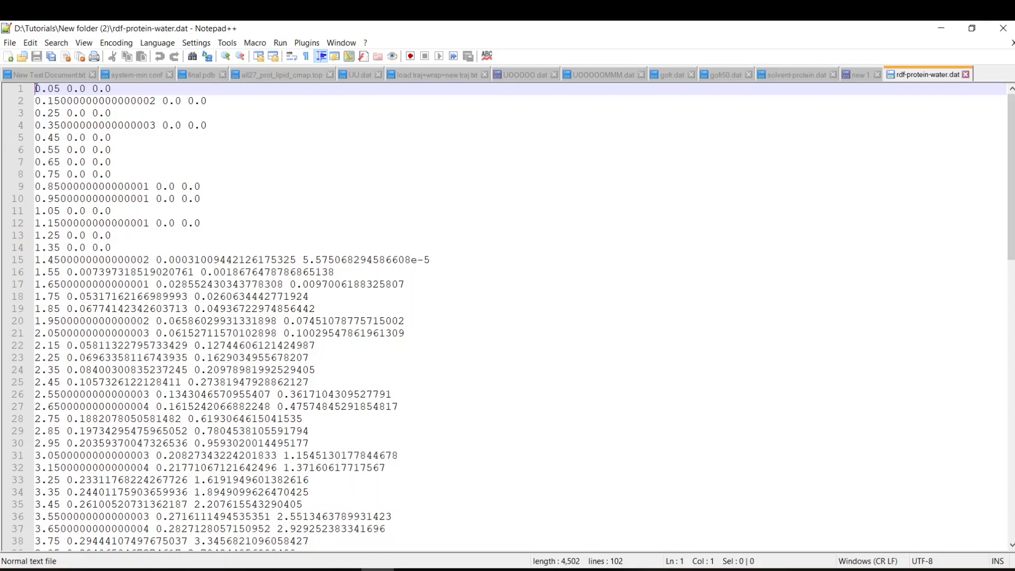
left_click_drag(36, 89, 55, 529)
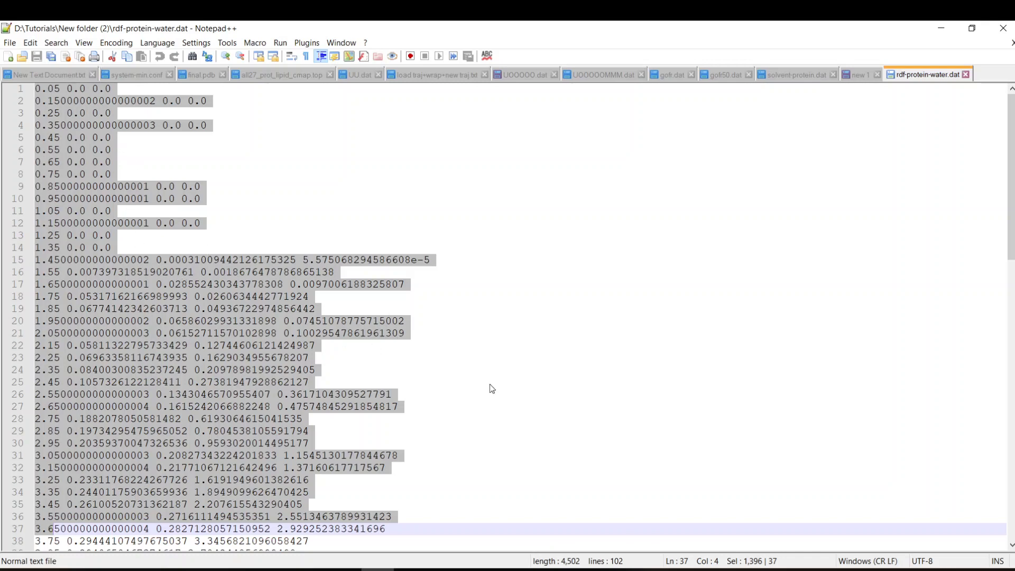
- Look at the example RDF plot in the PowerPoint slide and return to VMD's Radial Pair Distribution Function g(r) window
key("alt+Tab")
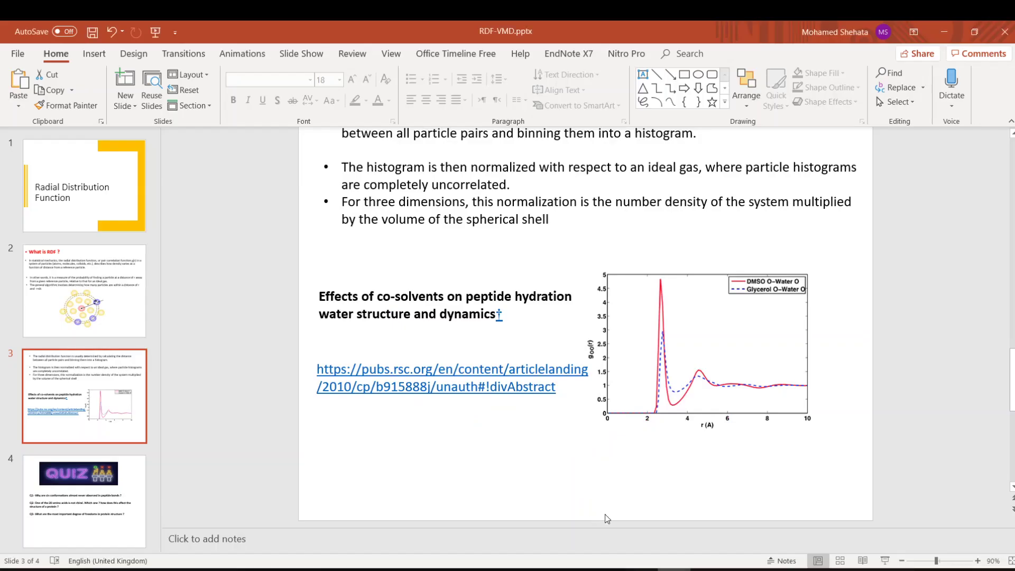
mouse_move(105, 569)
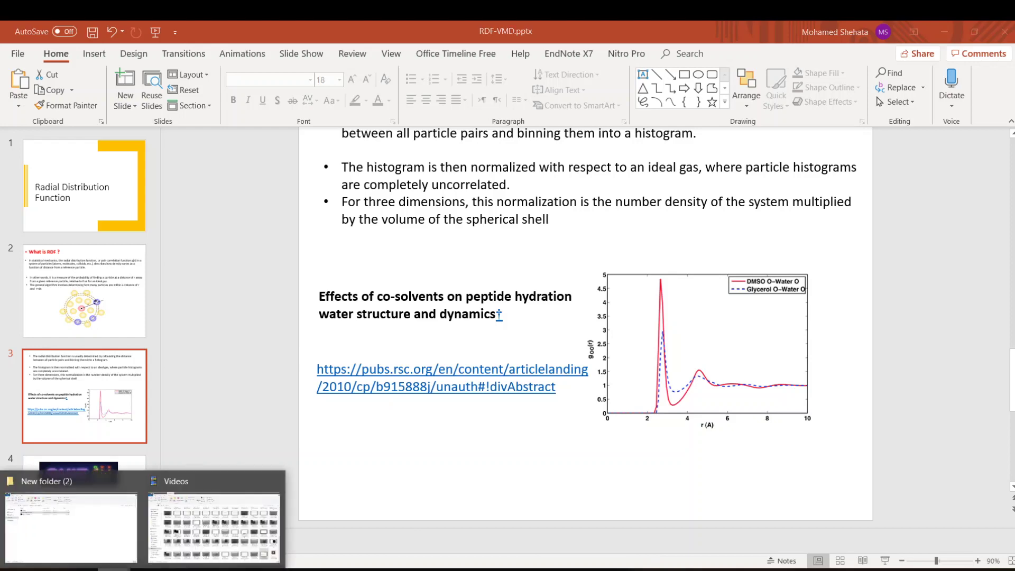
left_click(97, 550)
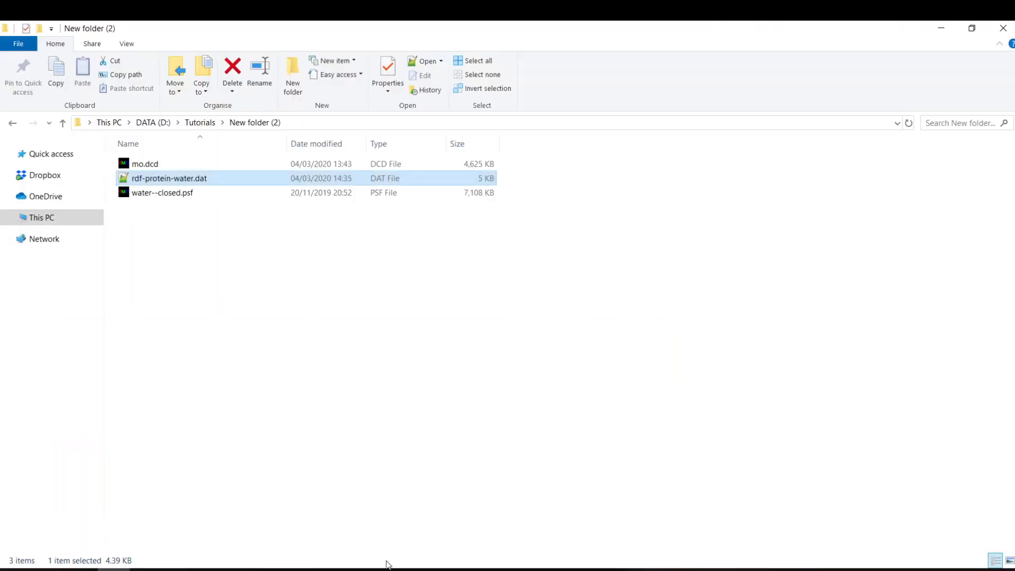
mouse_move(443, 569)
left_click(703, 521)
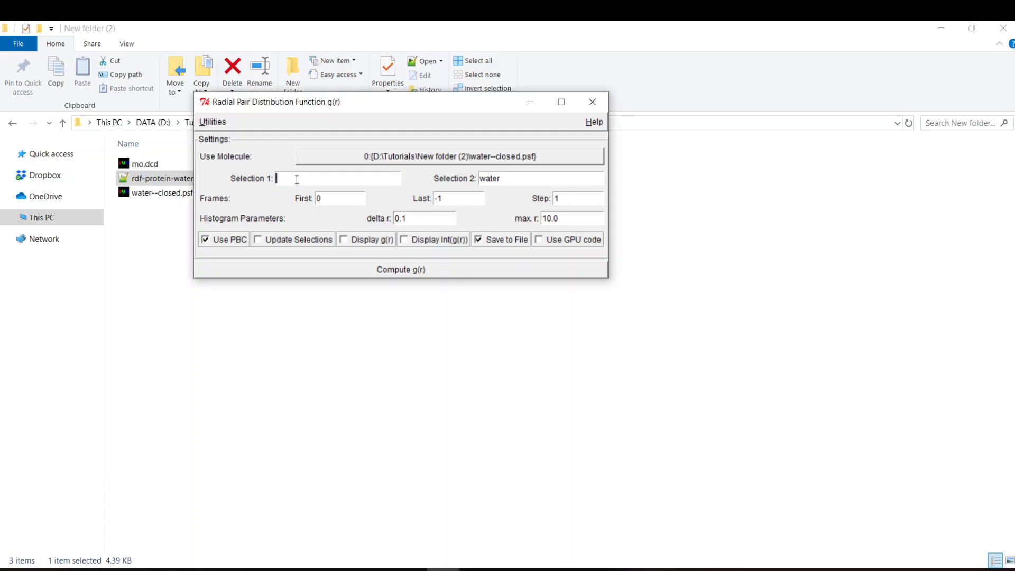
- Set Selection 1 to resname EOH and Selection 2 to resname GLY
type("resname")
key("BackSpace")
key("BackSpace")
key("BackSpace")
key("BackSpace")
type("name ETOH")
key("BackSpace")
key("BackSpace")
key("BackSpace")
type("OH")
double_click(486, 176)
type("resname")
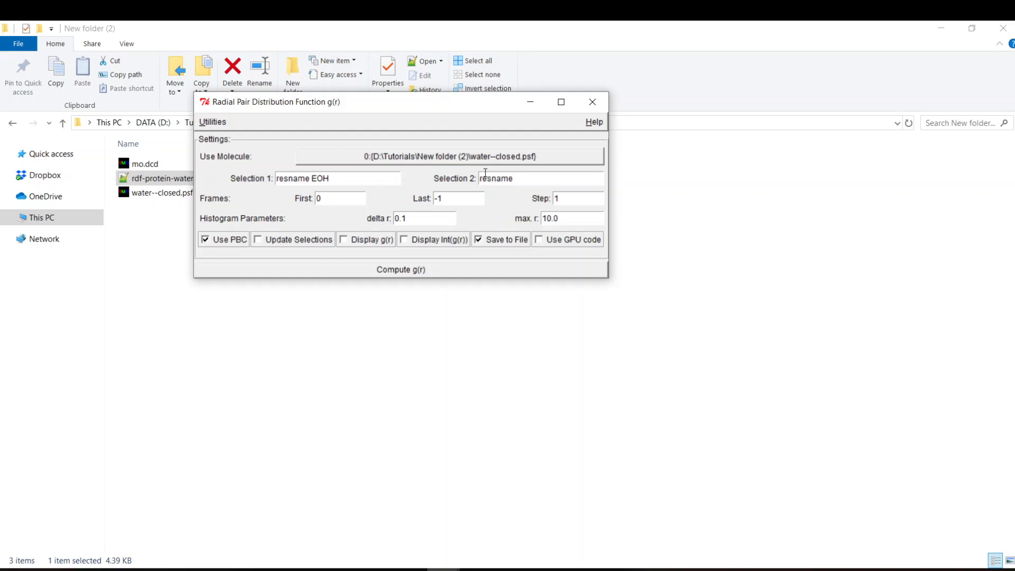
type(" GLY")
- Set the histogram's max. r parameter to 5.0
left_click_drag(541, 218, 553, 218)
key("BackSpace")
type("5.")
- Replace Selection 1 with protein and Selection 2 with solvent, and switch back to the PowerPoint presentation
left_click_drag(342, 178, 211, 180)
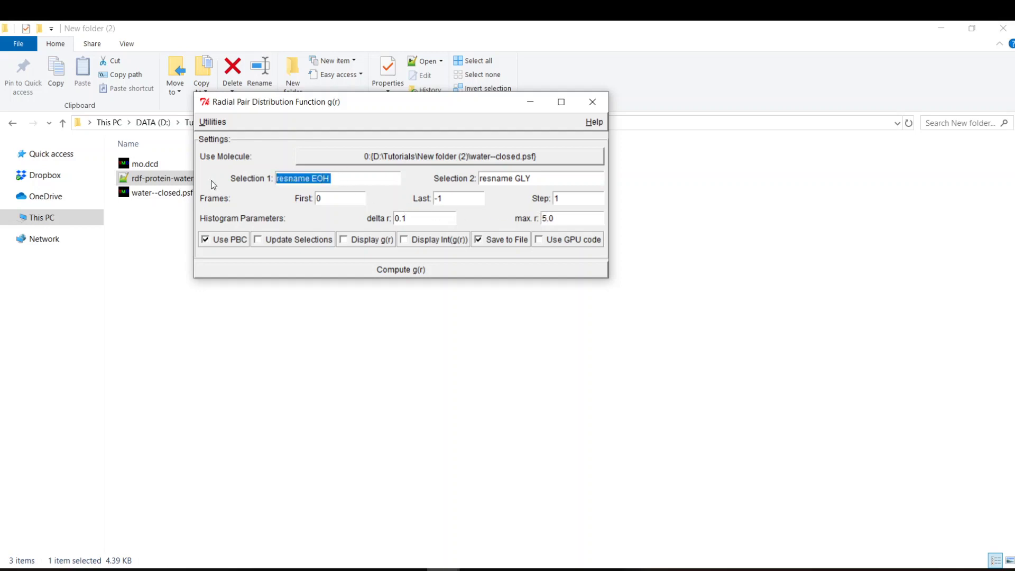
type("PROT")
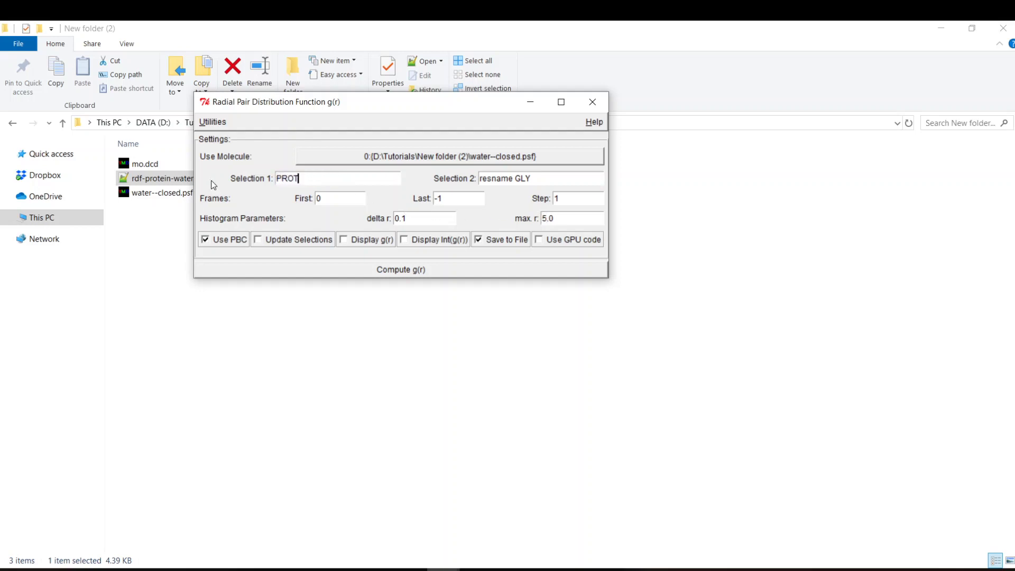
key("BackSpace")
key("BackSpace")
key("BackSpace")
key("BackSpace")
type("protein")
key("Tab")
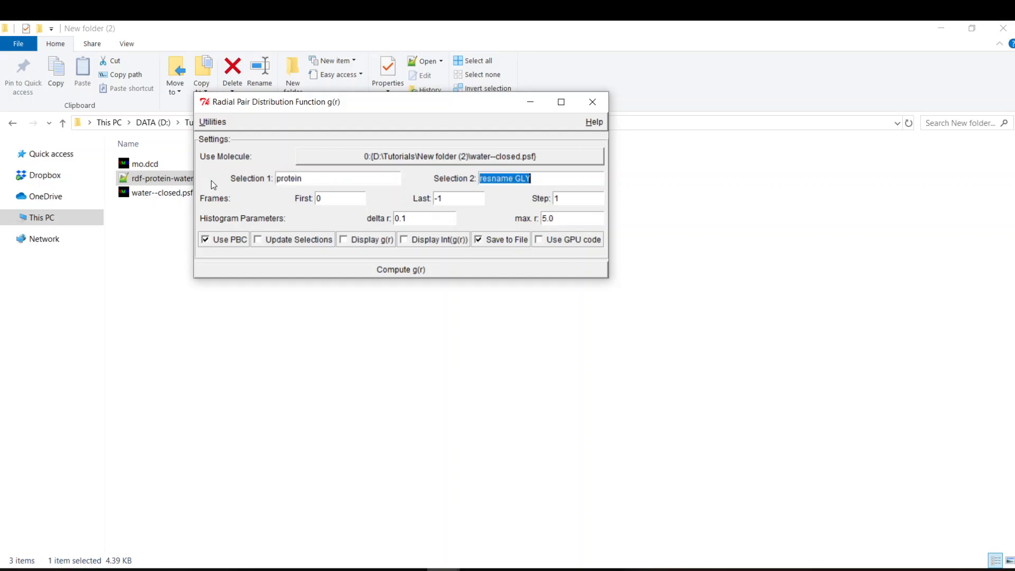
type("solvent")
left_click(672, 569)
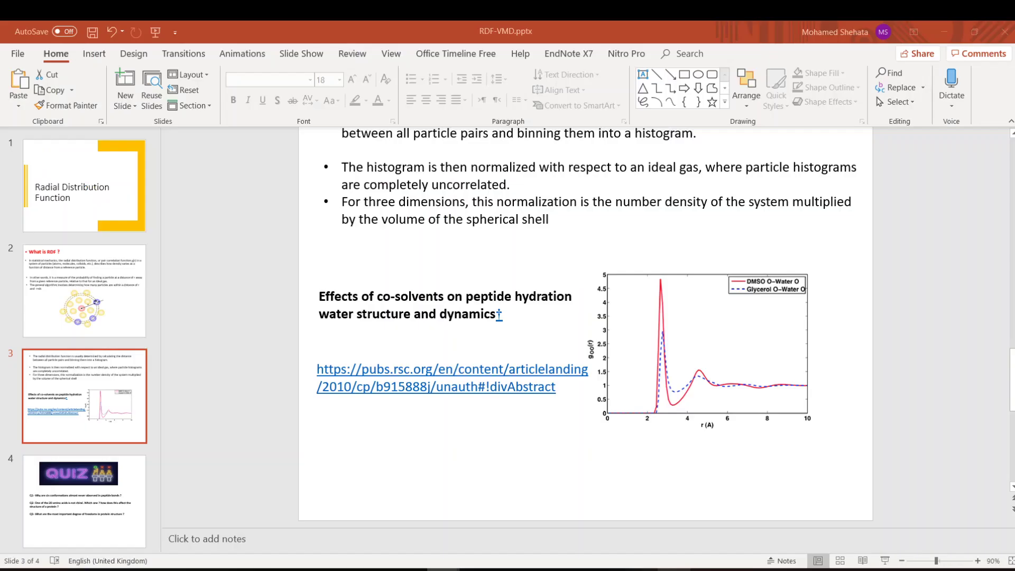